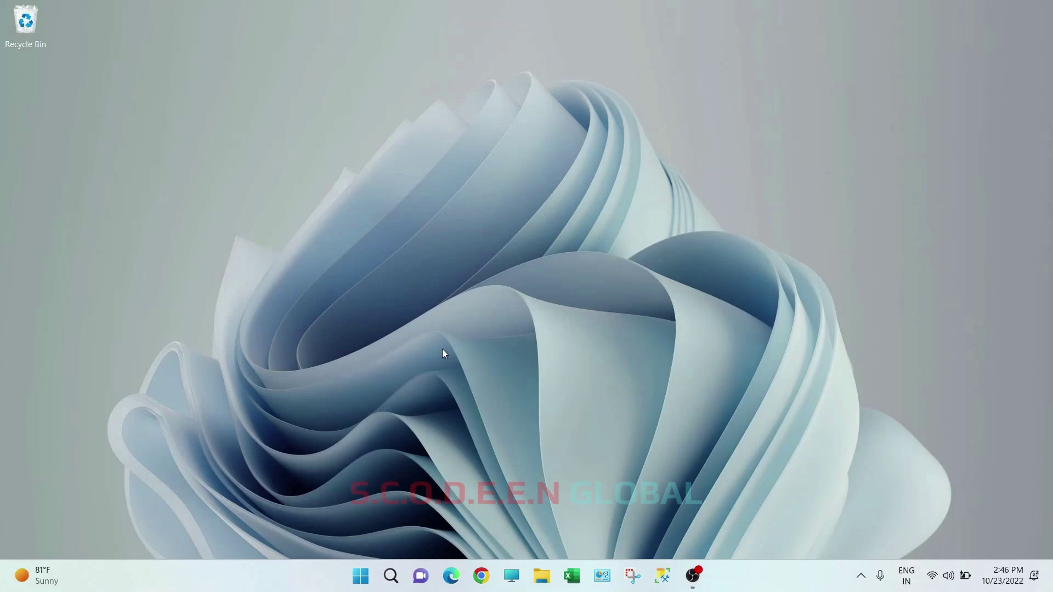
# Step: Search Windows for 'contr' and open Control Panel from the results
pyautogui.click(391, 576)
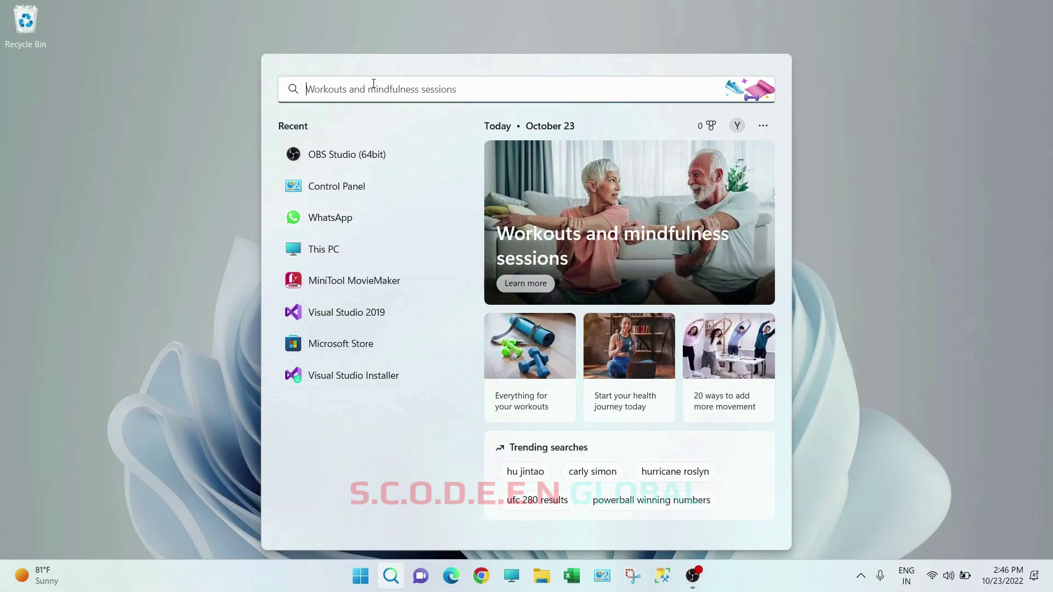
pyautogui.write('con')
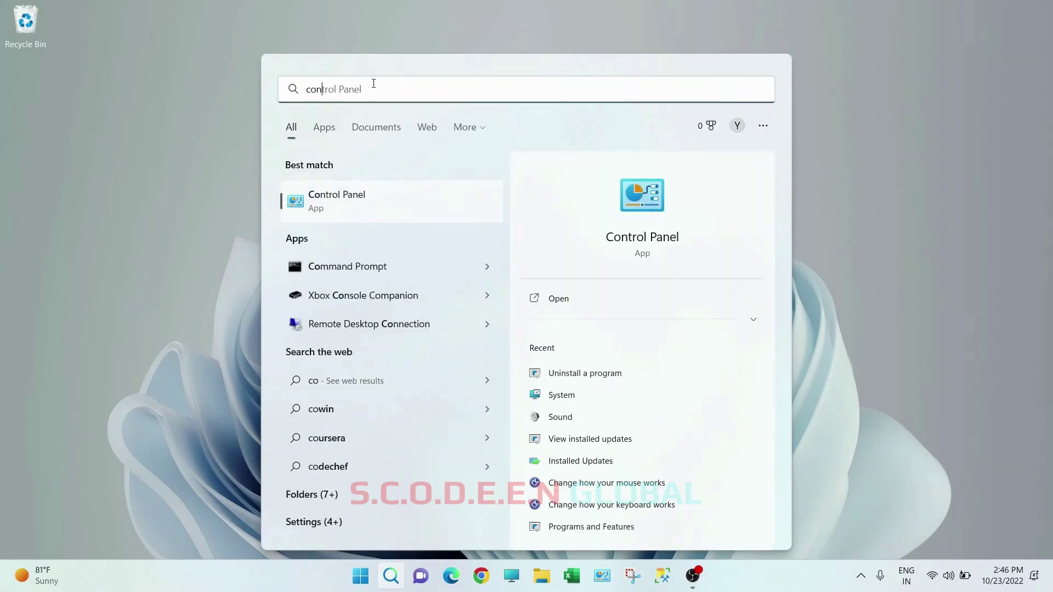
pyautogui.write('tr')
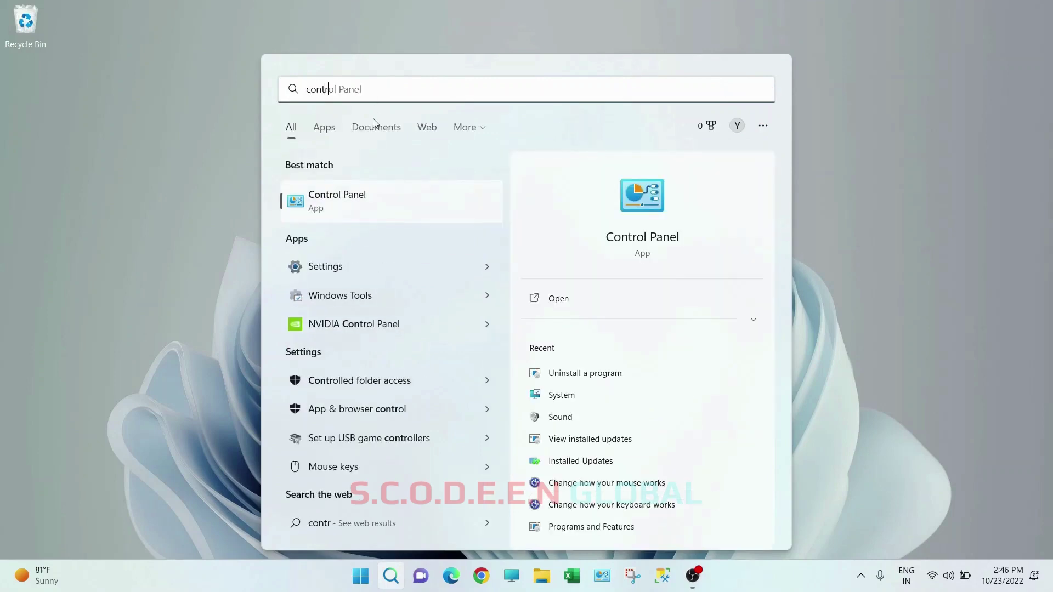
pyautogui.click(352, 203)
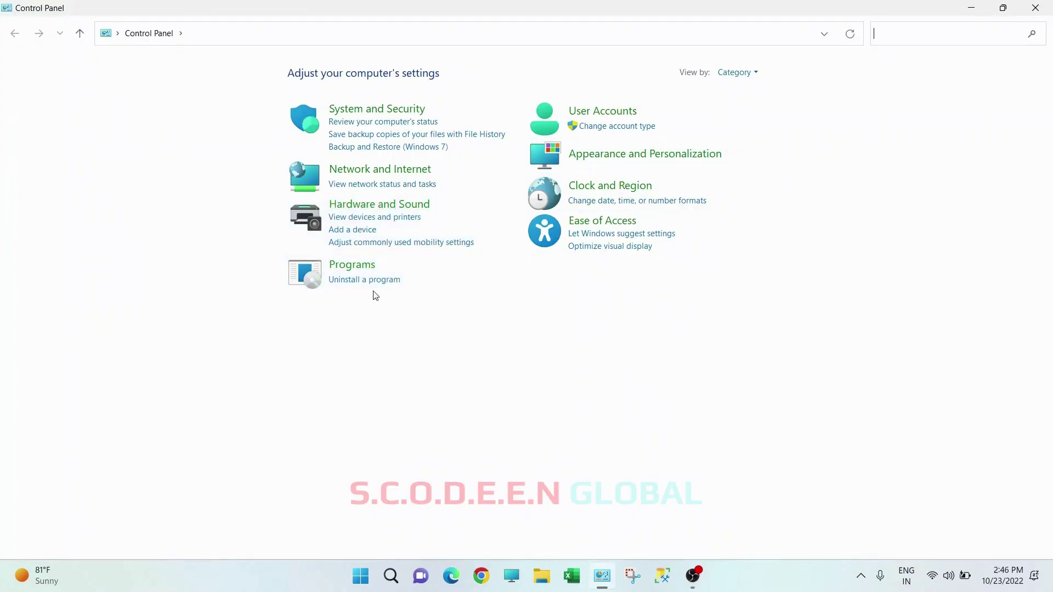
# Step: Open Programs and Features through 'Uninstall a program' under Programs
pyautogui.click(358, 281)
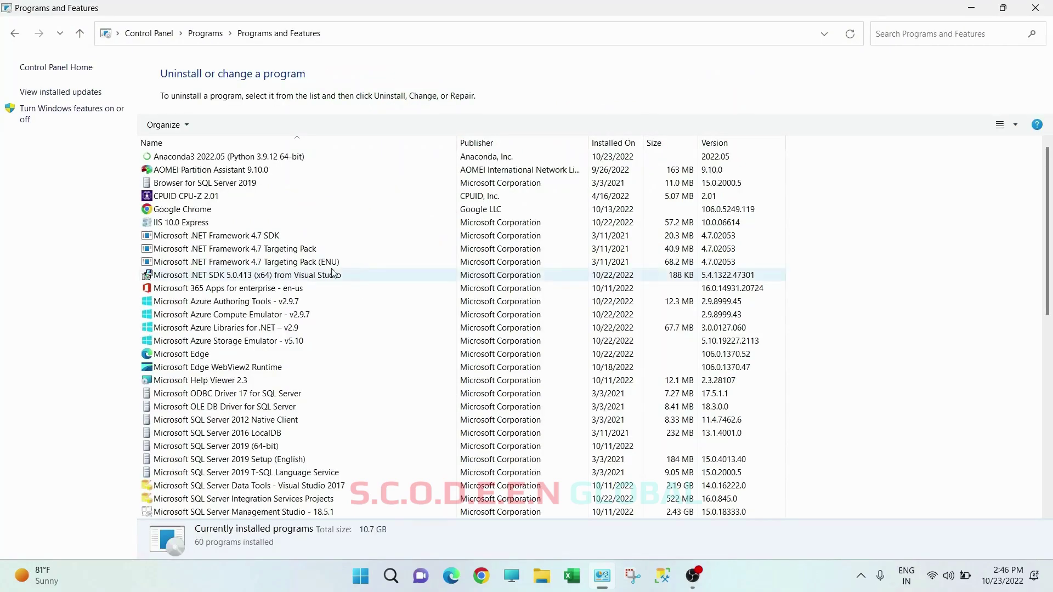
# Step: Tick Windows Subsystem for Linux in Windows Features and apply with OK
pyautogui.click(38, 118)
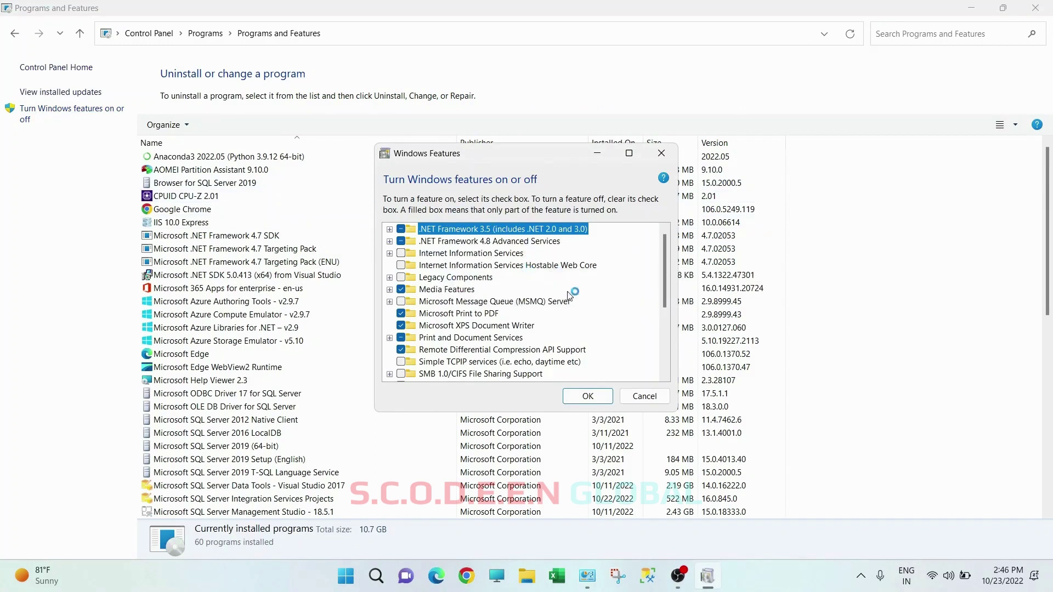
pyautogui.scroll(-2, 599, 300)
pyautogui.scroll(-7, 599, 300)
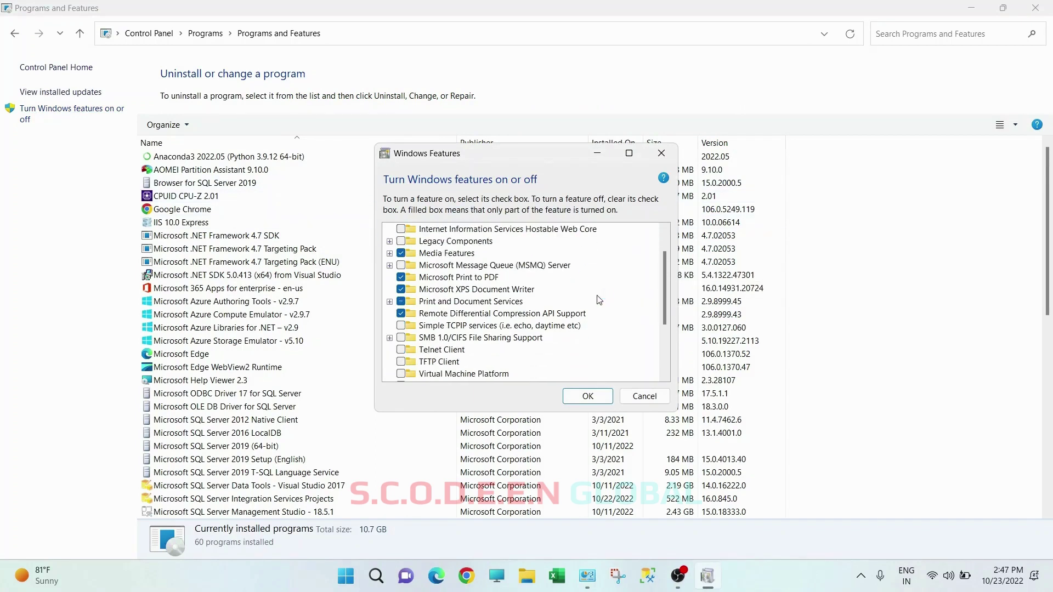
pyautogui.scroll(-1, 601, 301)
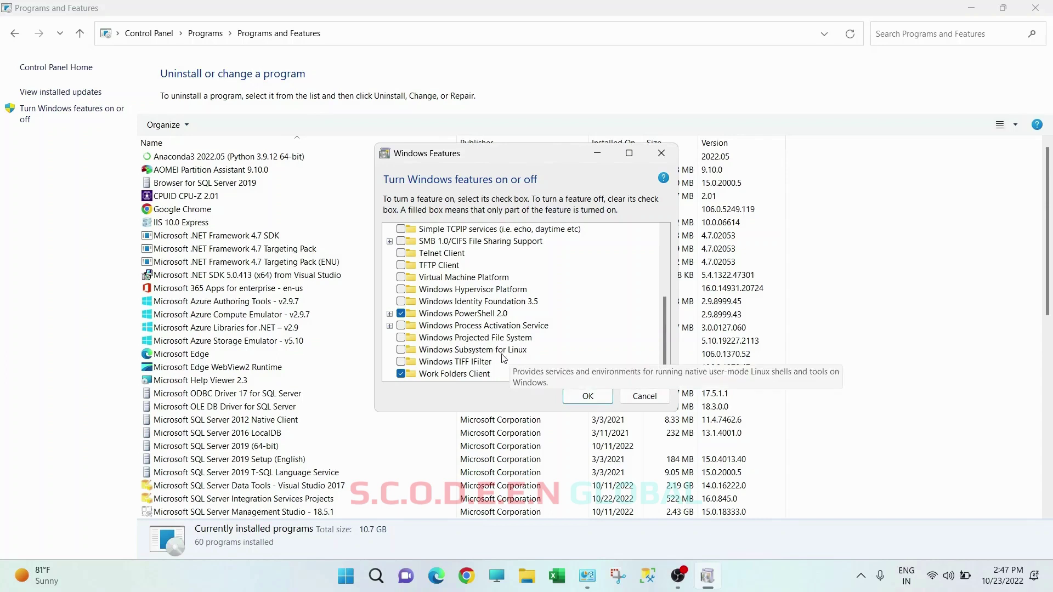
pyautogui.click(401, 350)
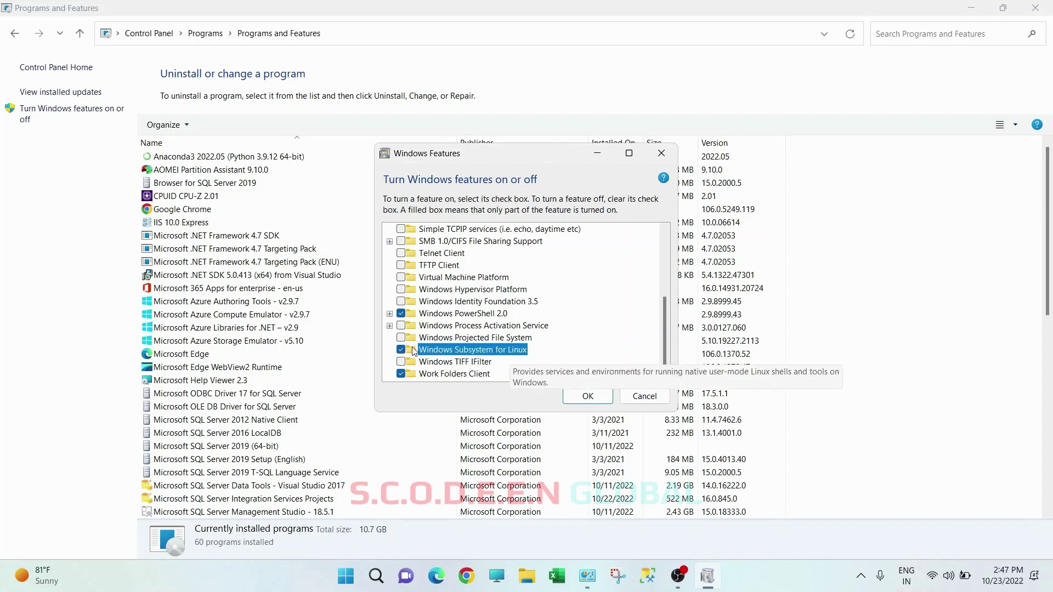
pyautogui.click(586, 398)
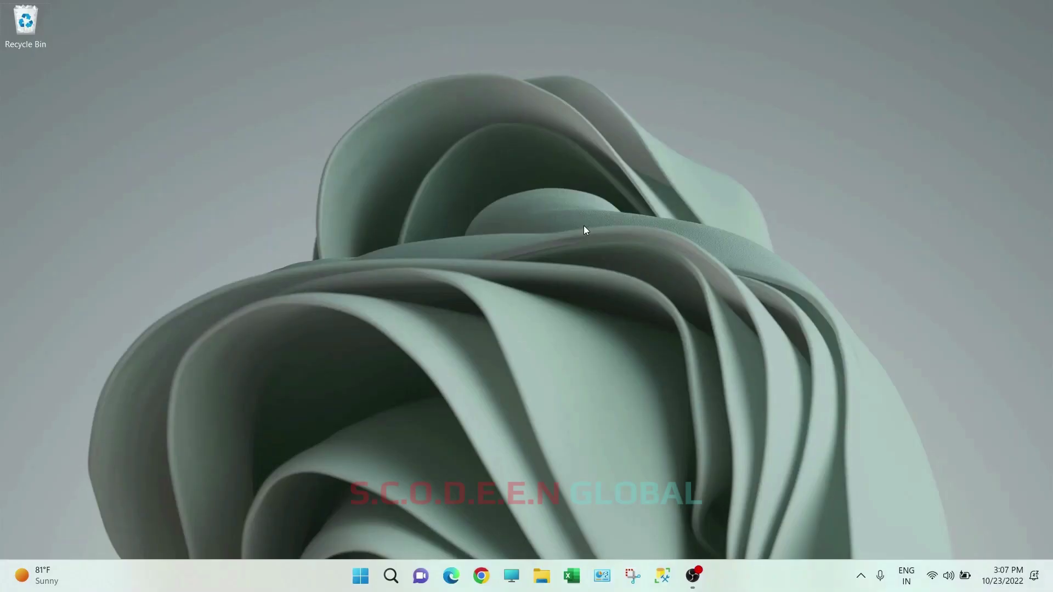
# Step: Search Windows for 'micr' and launch the Microsoft Store app
pyautogui.click(391, 576)
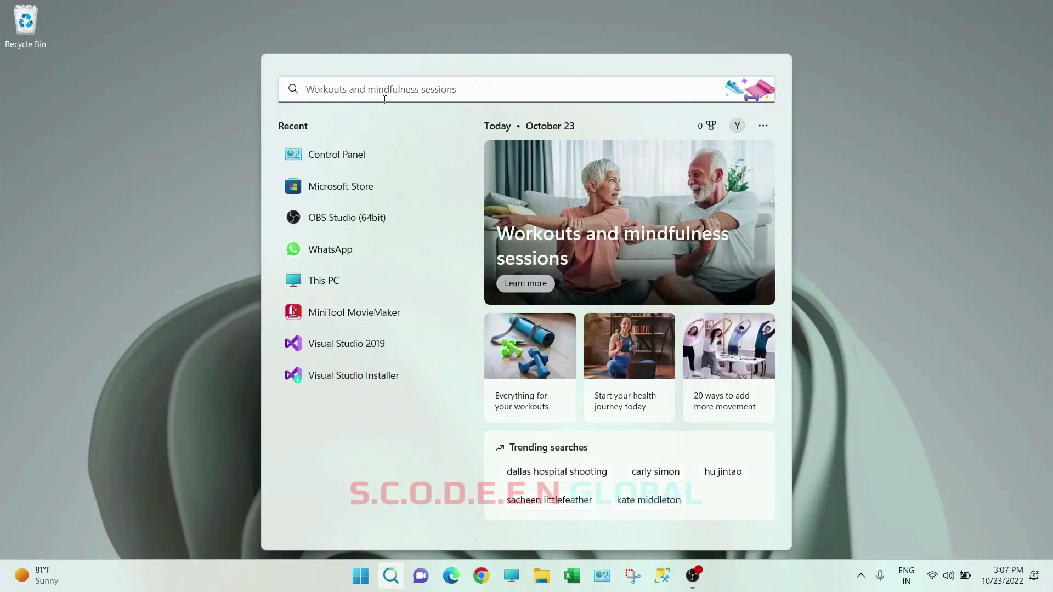
pyautogui.write('micr')
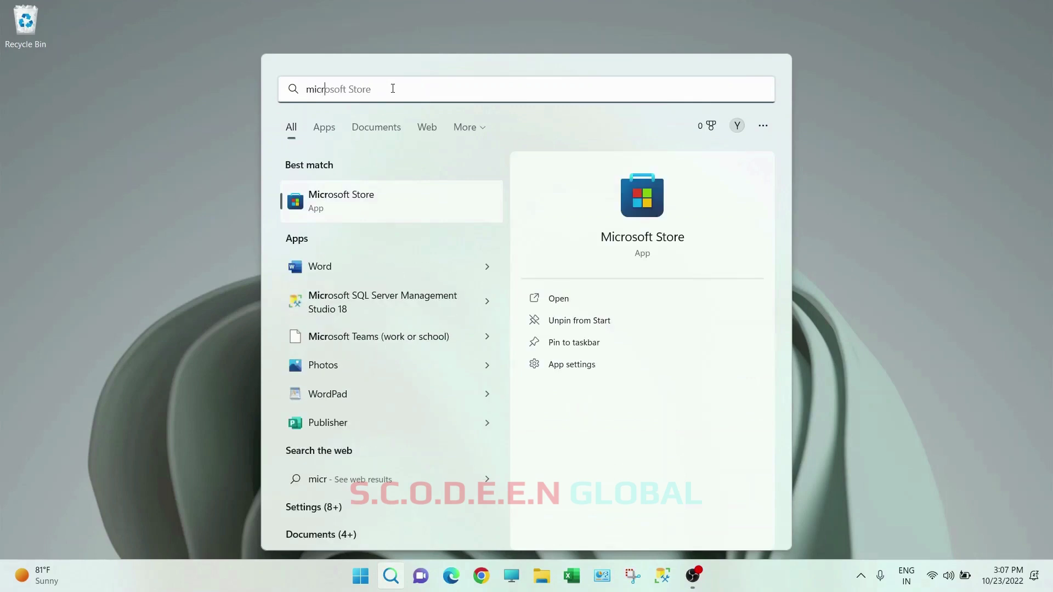
pyautogui.click(365, 203)
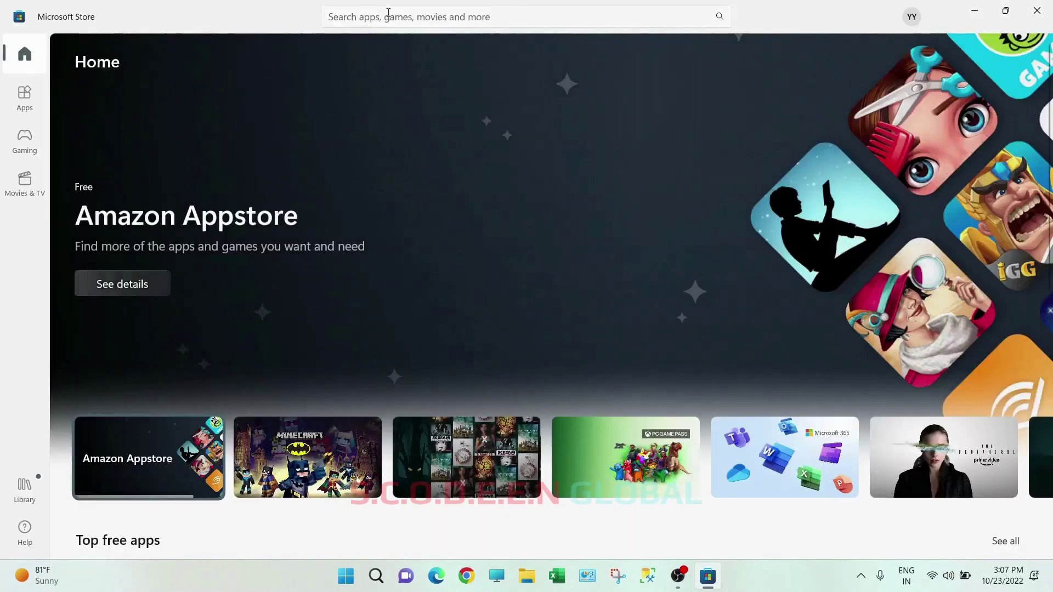
# Step: Search the Store for 'ub' and install Canonical's Ubuntu app (670.1 MB)
pyautogui.click(389, 16)
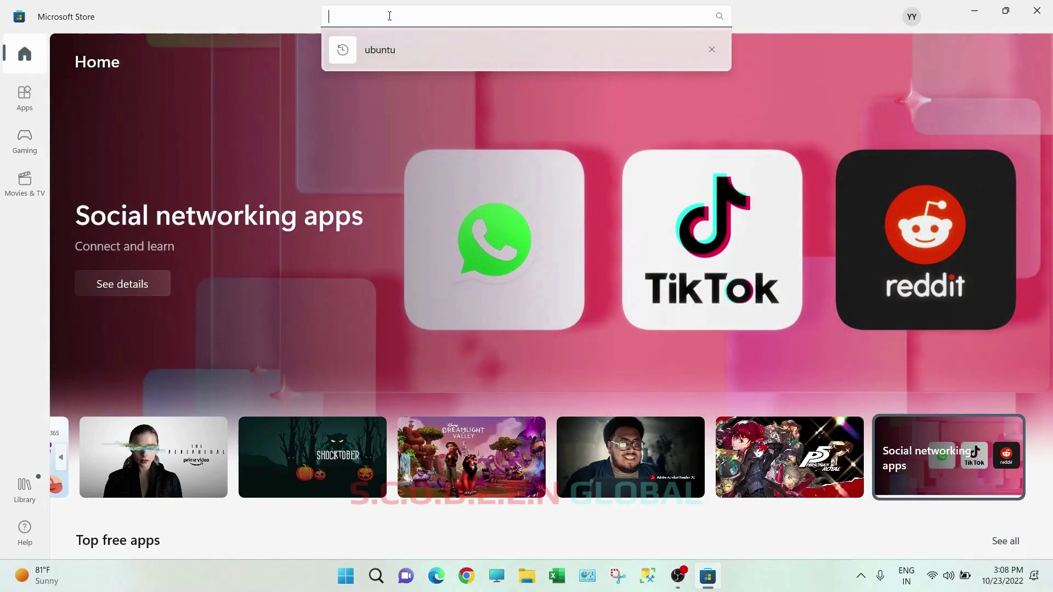
pyautogui.write('ub')
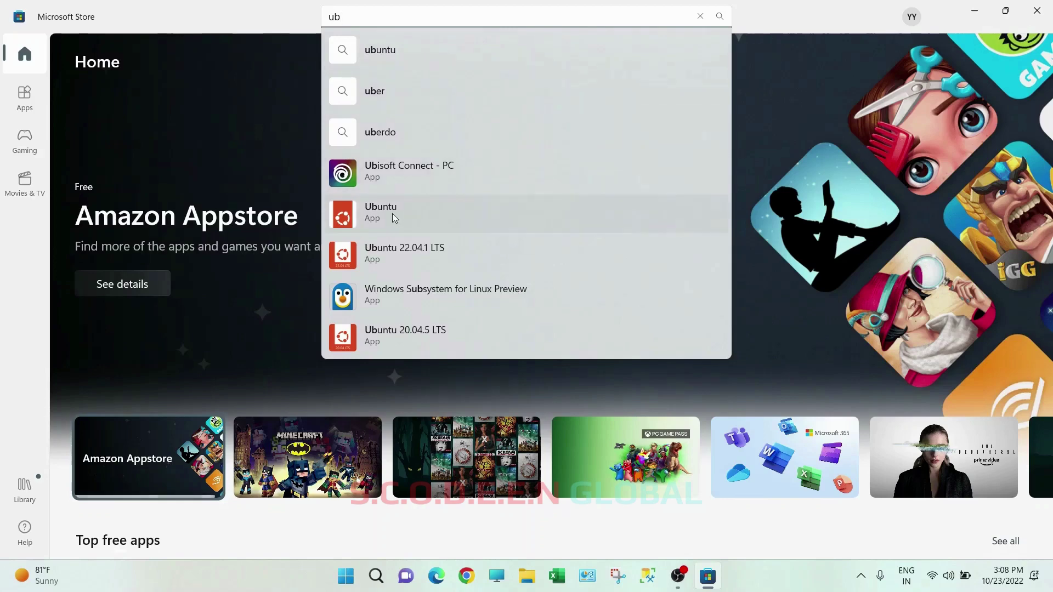
pyautogui.click(416, 215)
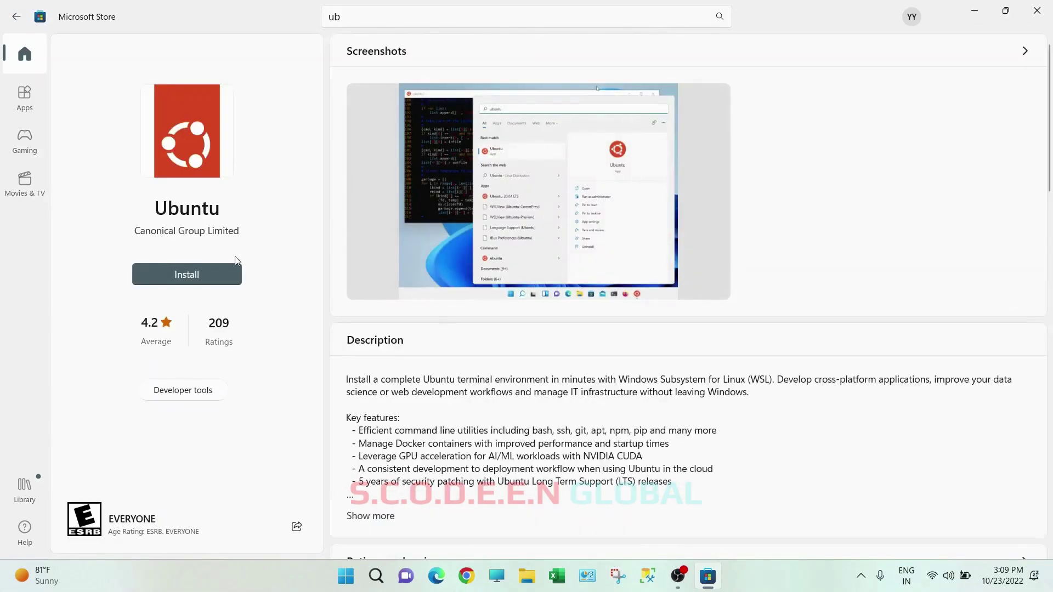
pyautogui.click(181, 275)
# Step: Close Microsoft Store, then search Windows for 'ubu' and launch Ubuntu
pyautogui.click(1046, 6)
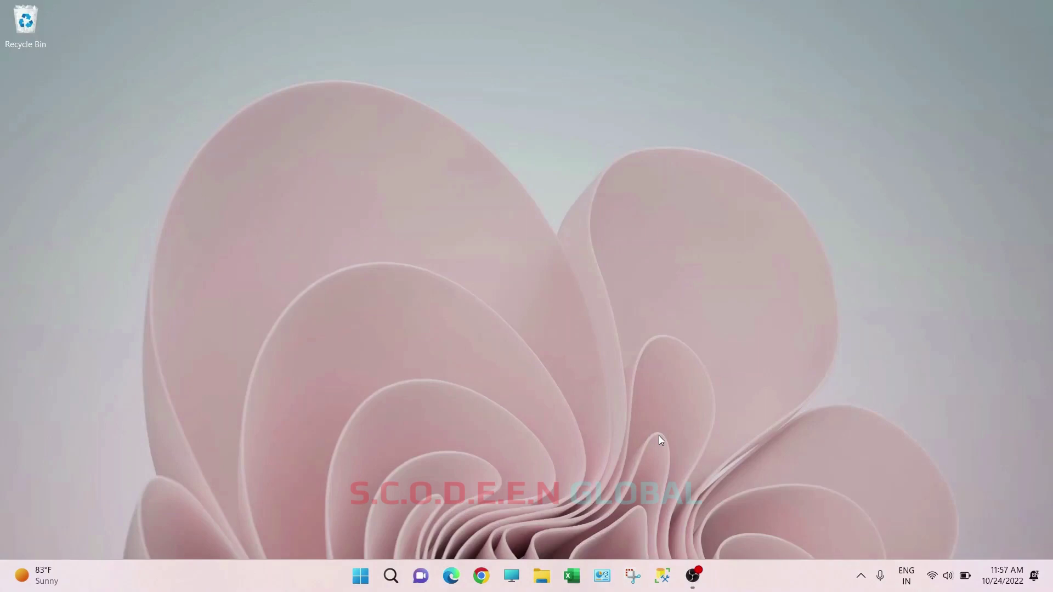
pyautogui.click(391, 576)
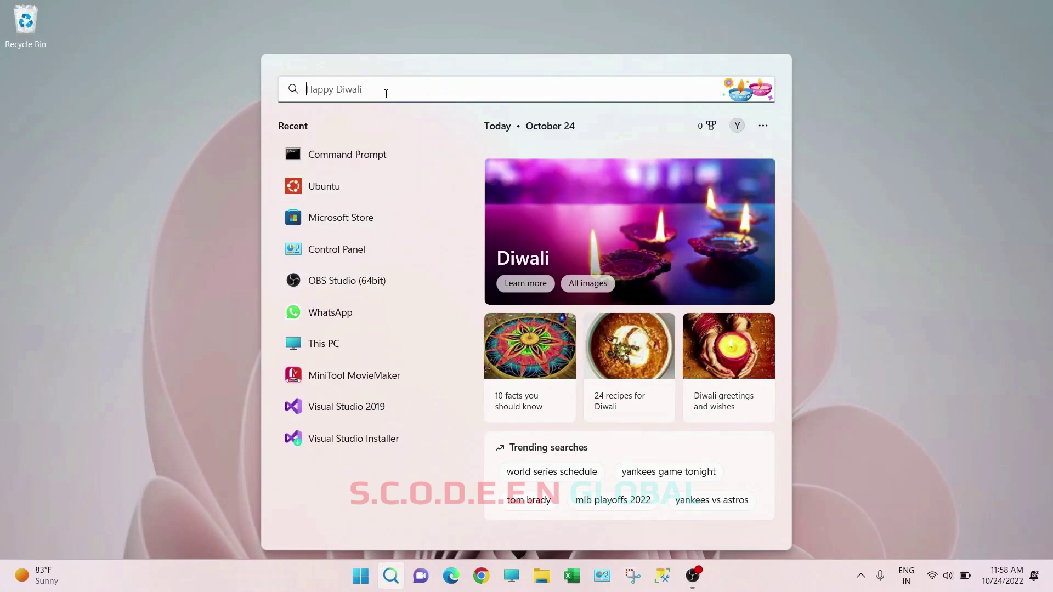
pyautogui.write('ub')
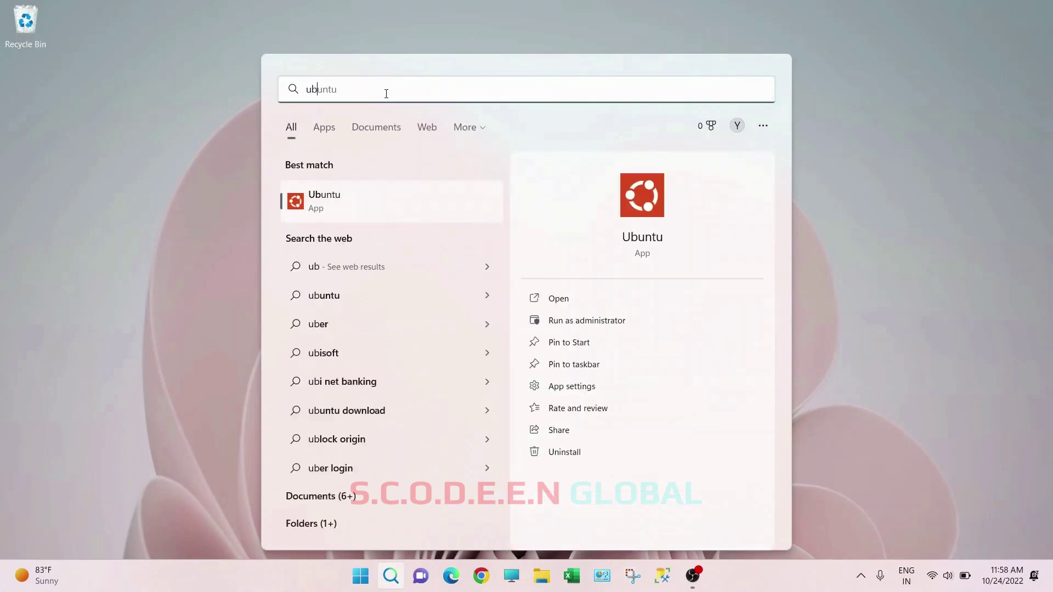
pyautogui.write('u')
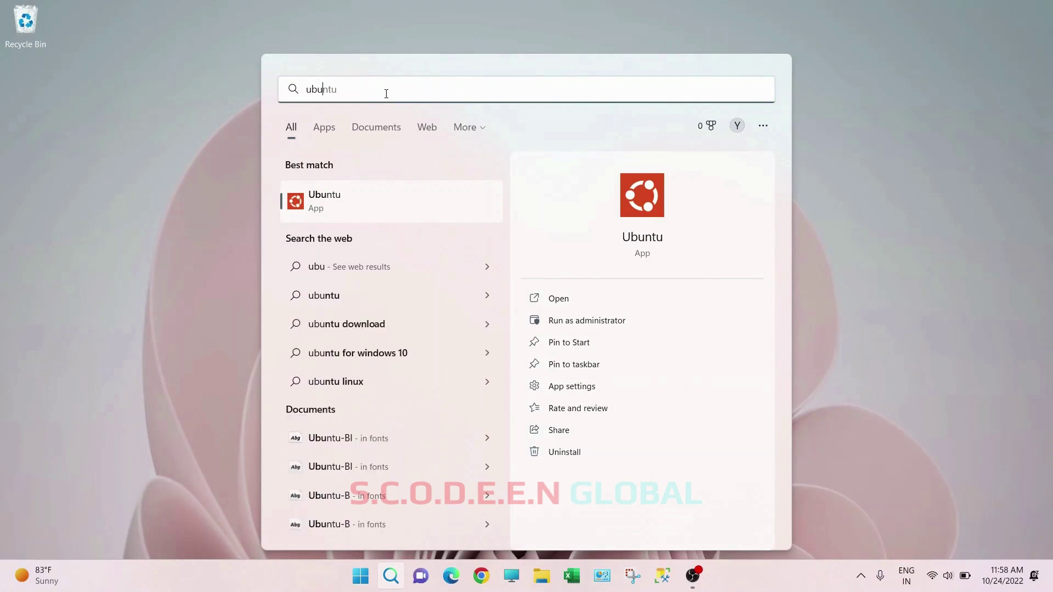
pyautogui.click(360, 210)
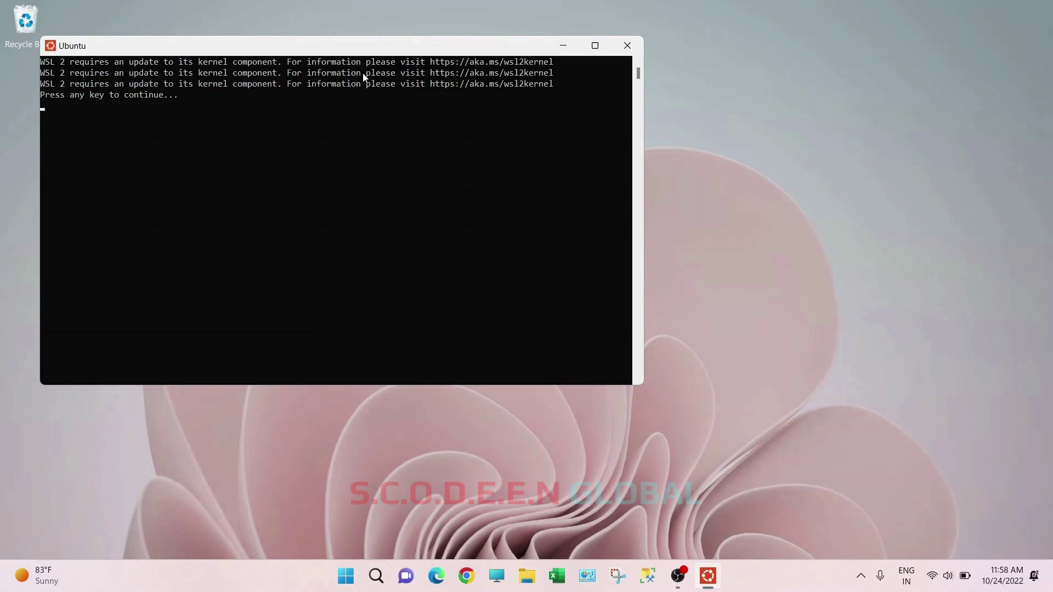
# Step: Close the Ubuntu console showing the WSL 2 kernel update message
pyautogui.click(627, 47)
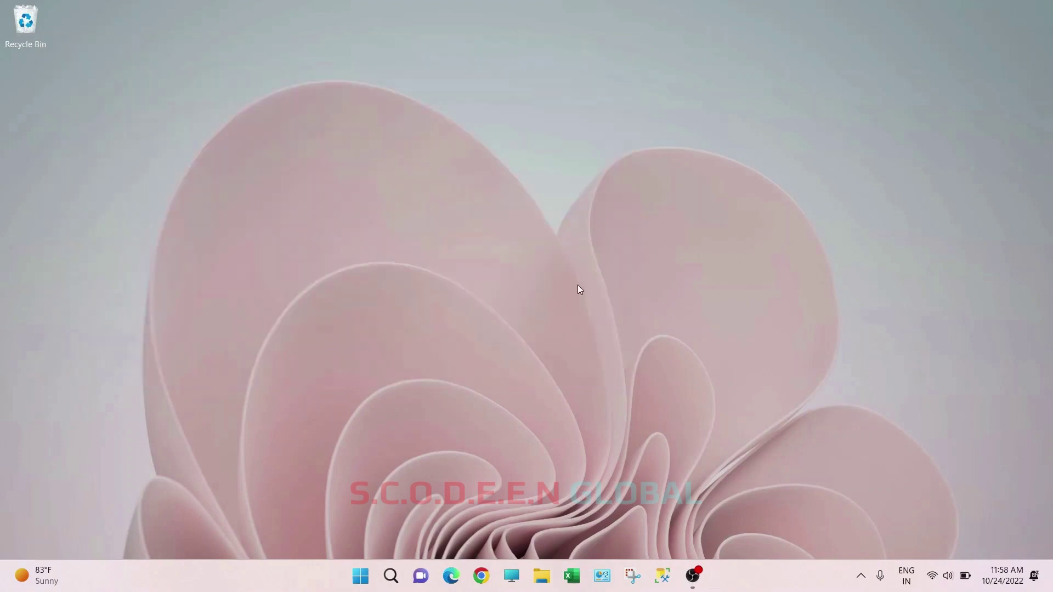
# Step: Google 'download linux kernel update package' and open Microsoft's manual WSL installation page
pyautogui.click(480, 577)
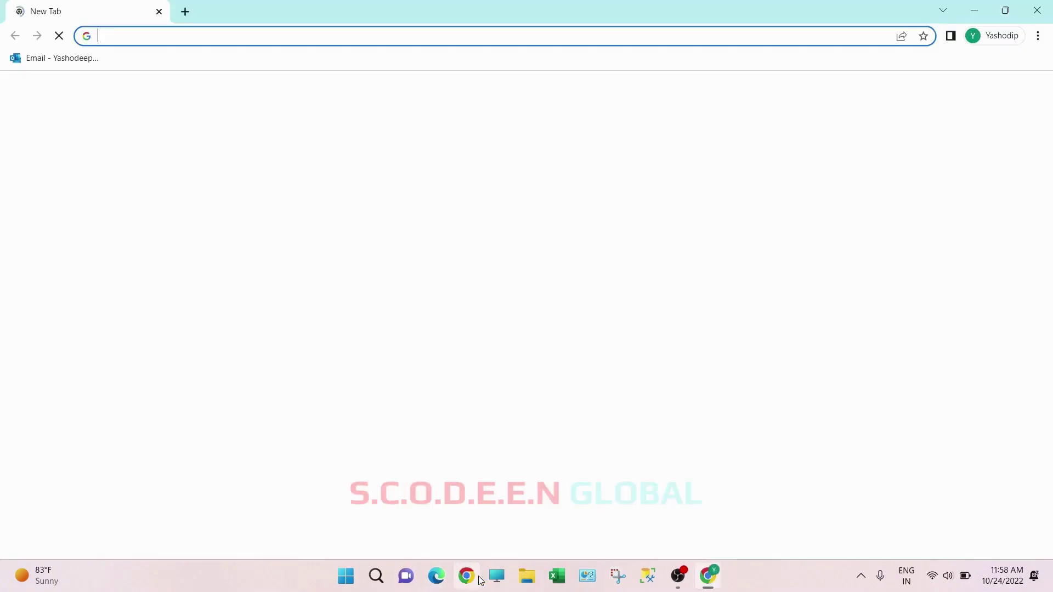
pyautogui.click(399, 289)
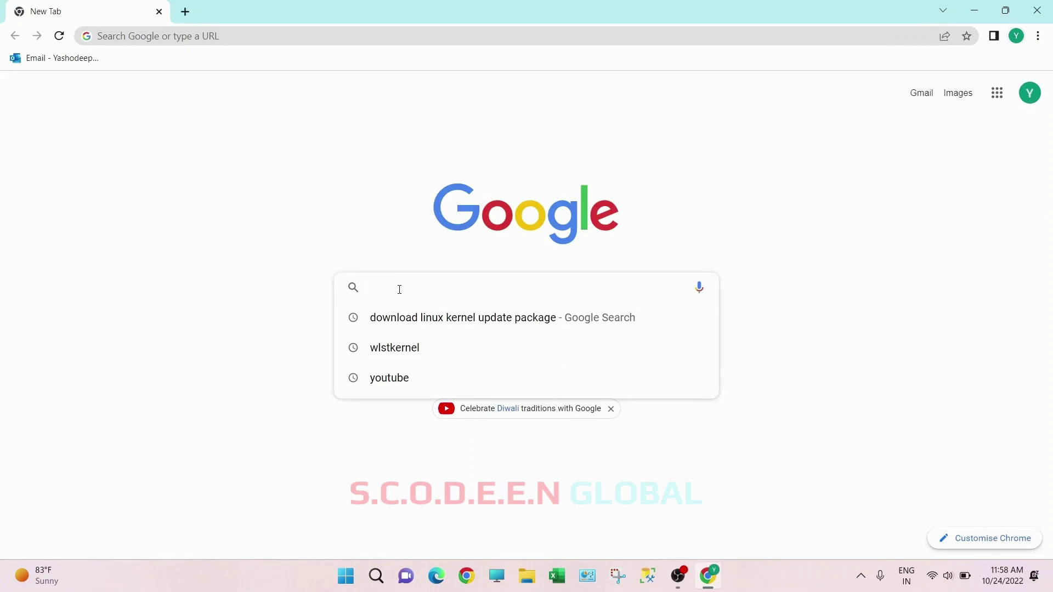
pyautogui.write('do')
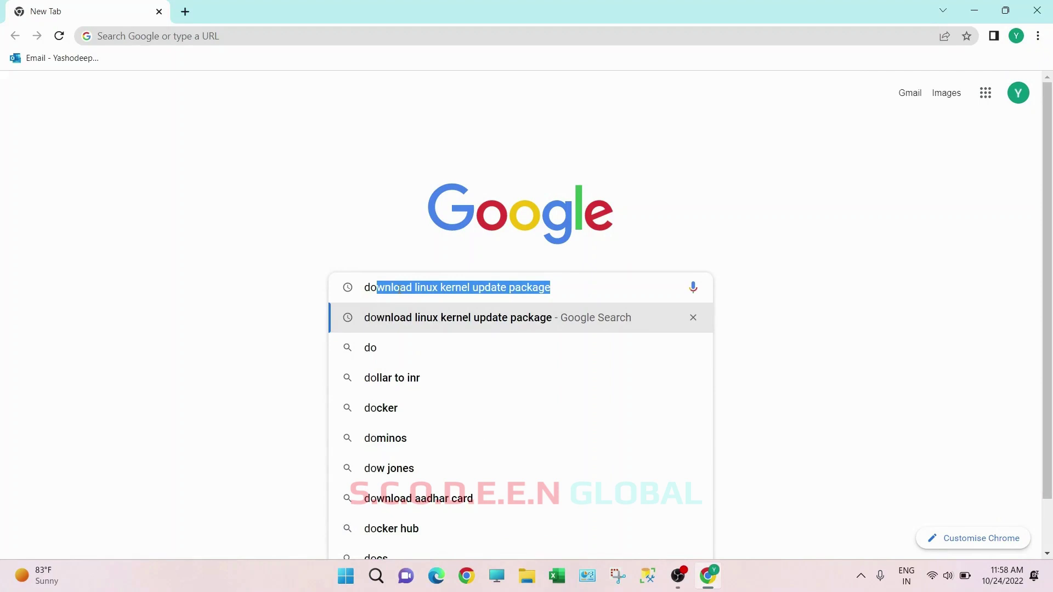
pyautogui.click(490, 324)
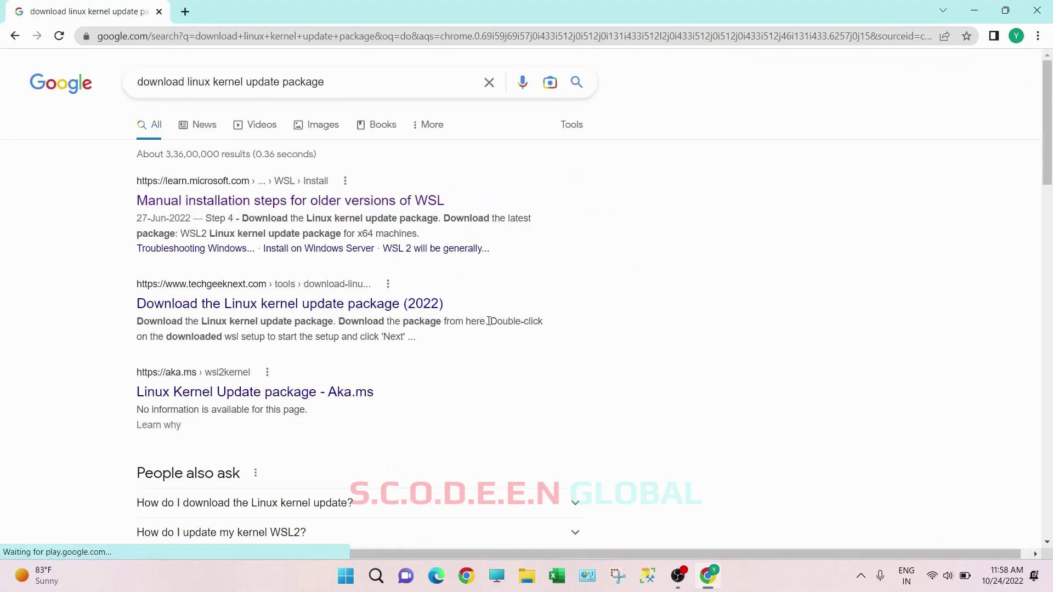
pyautogui.click(278, 201)
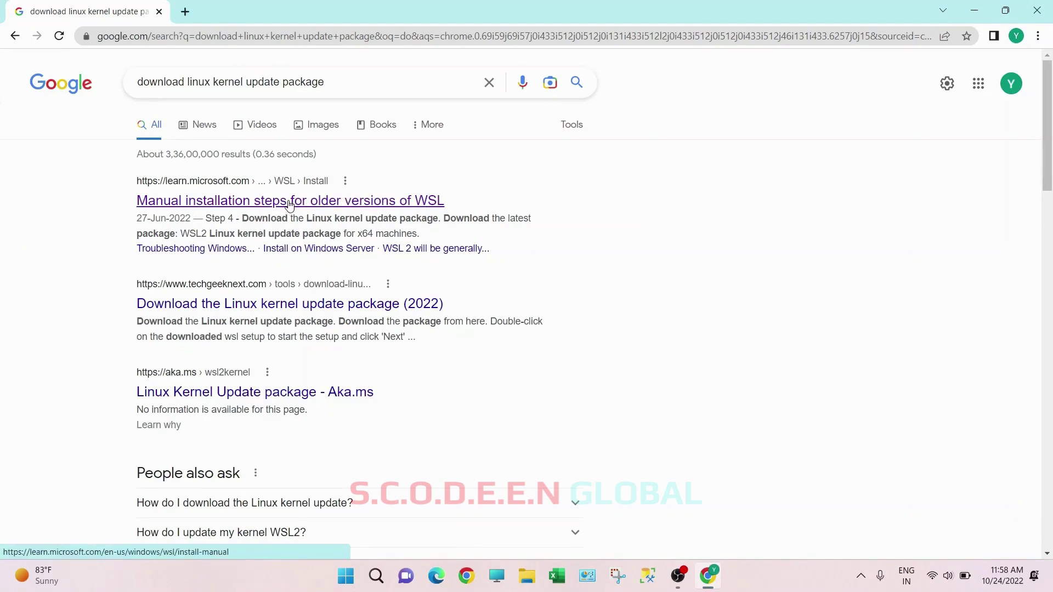
pyautogui.click(289, 203)
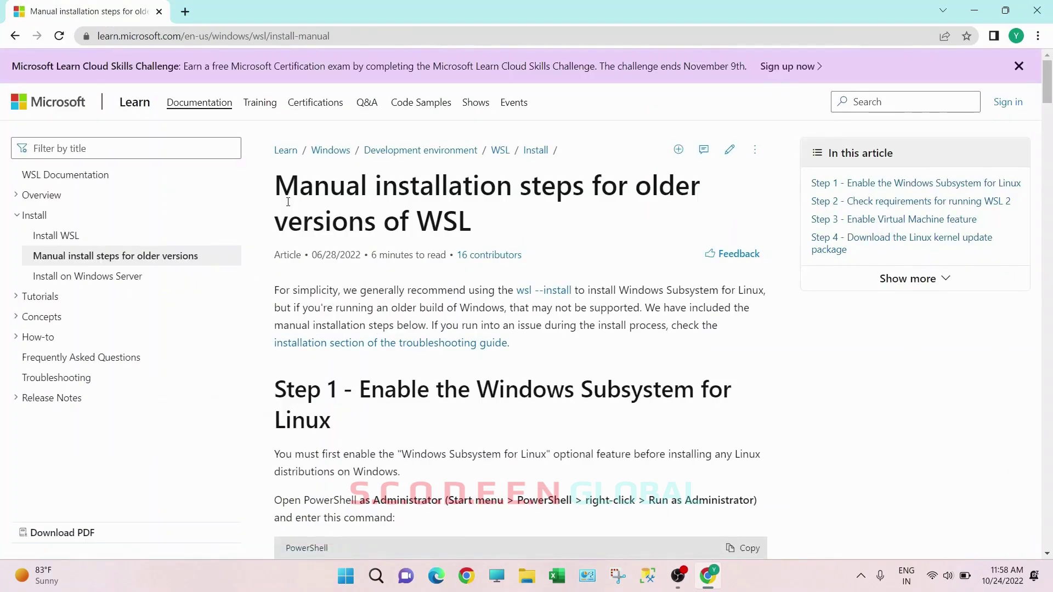
# Step: Download the Step 4 'WSL2 Linux kernel update package for x64 machines' .msi
pyautogui.scroll(-10, 518, 247)
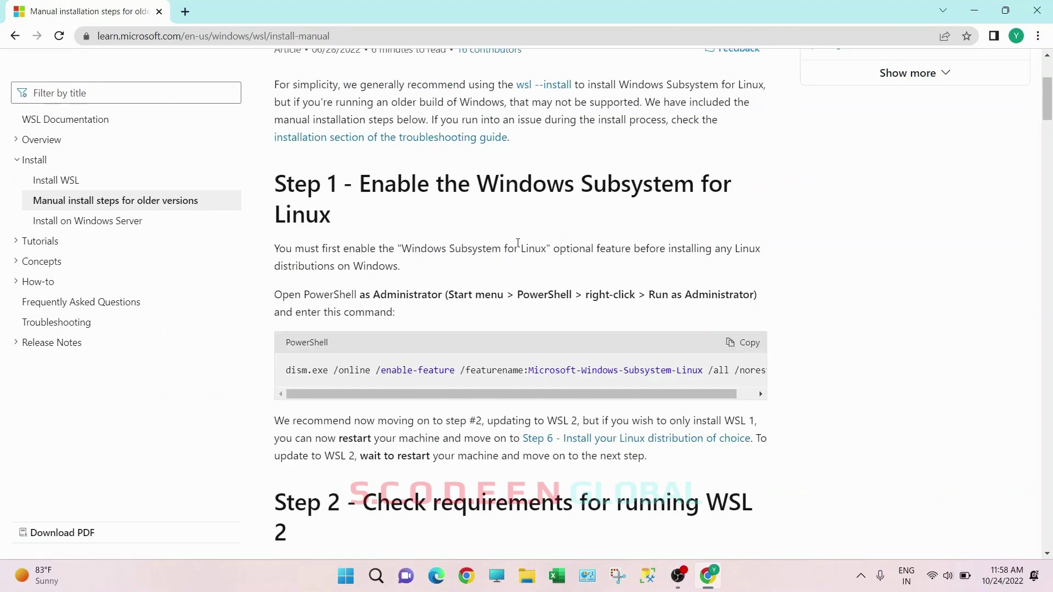
pyautogui.scroll(-7, 518, 242)
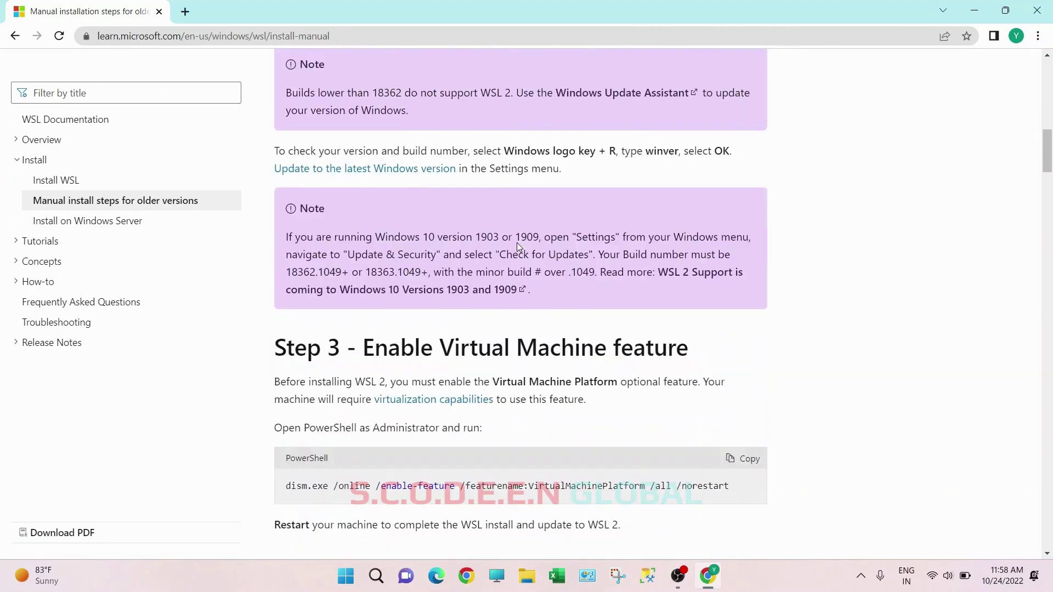
pyautogui.scroll(-3, 516, 242)
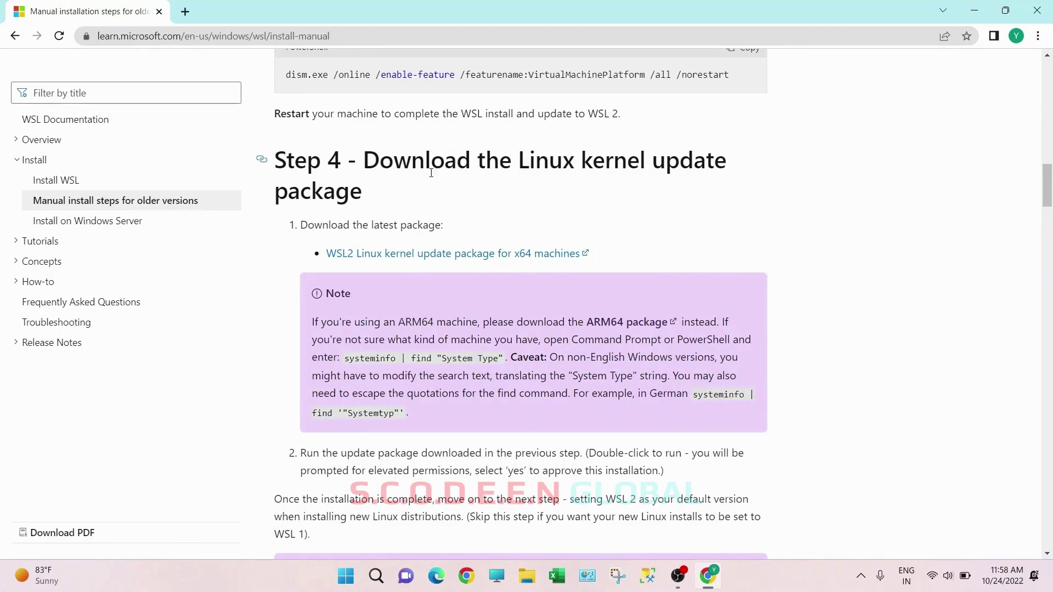
pyautogui.click(446, 257)
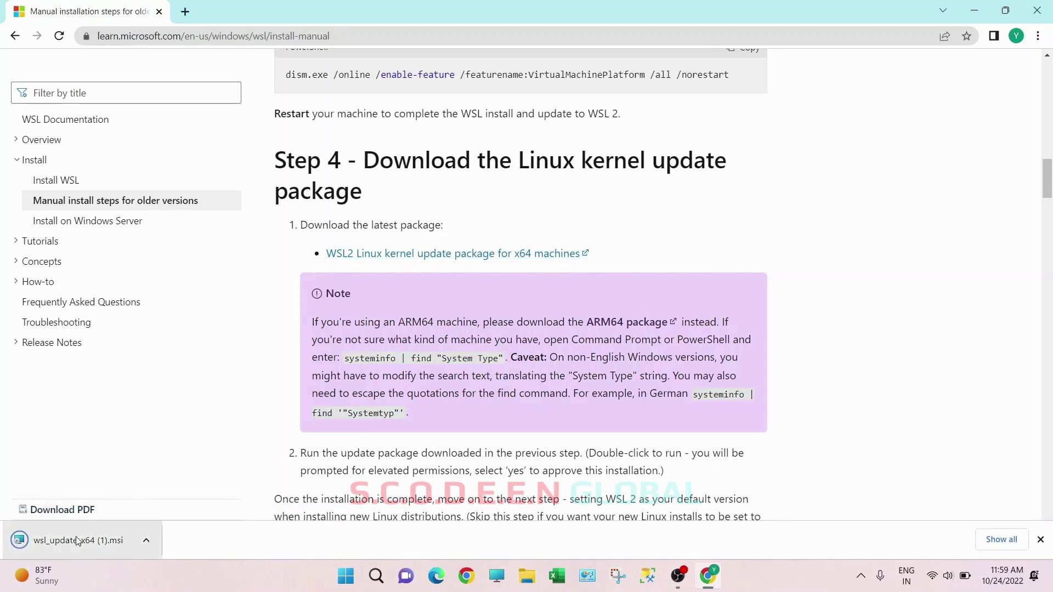
# Step: Run the downloaded WSL kernel update installer and complete the setup wizard
pyautogui.click(143, 544)
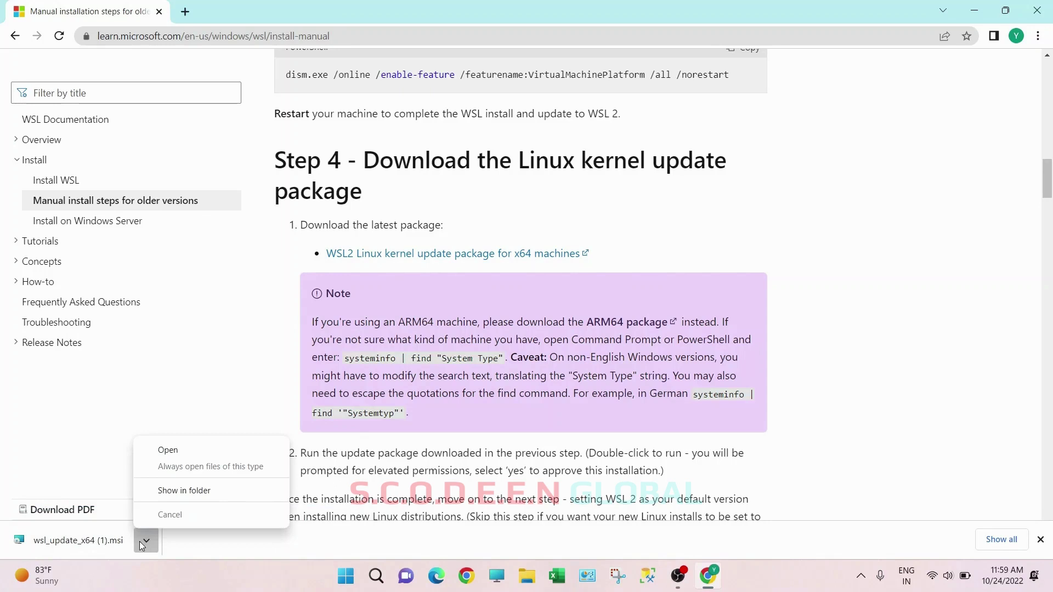
pyautogui.click(169, 451)
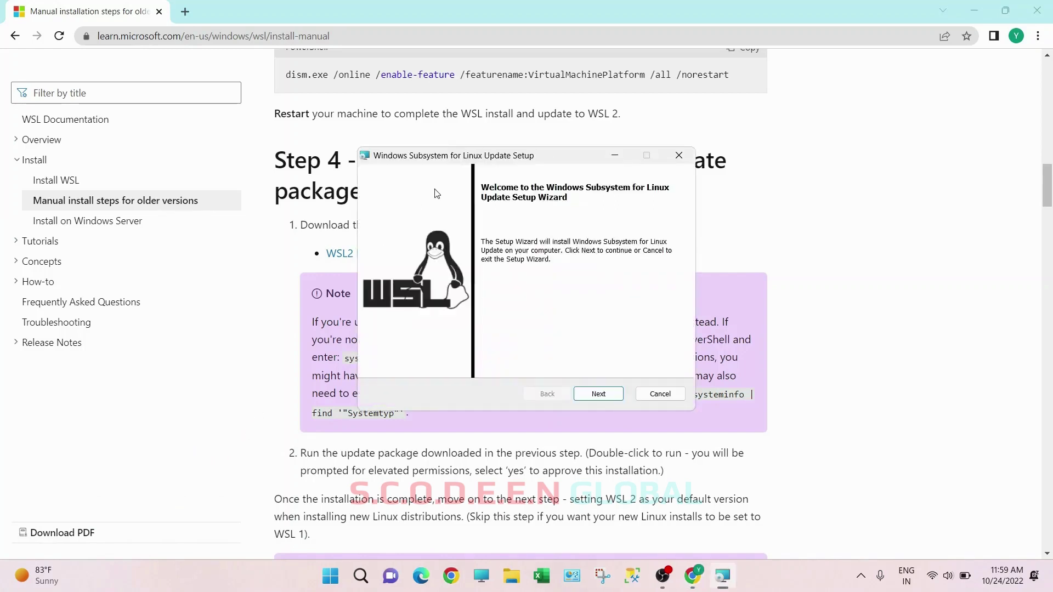
pyautogui.click(597, 393)
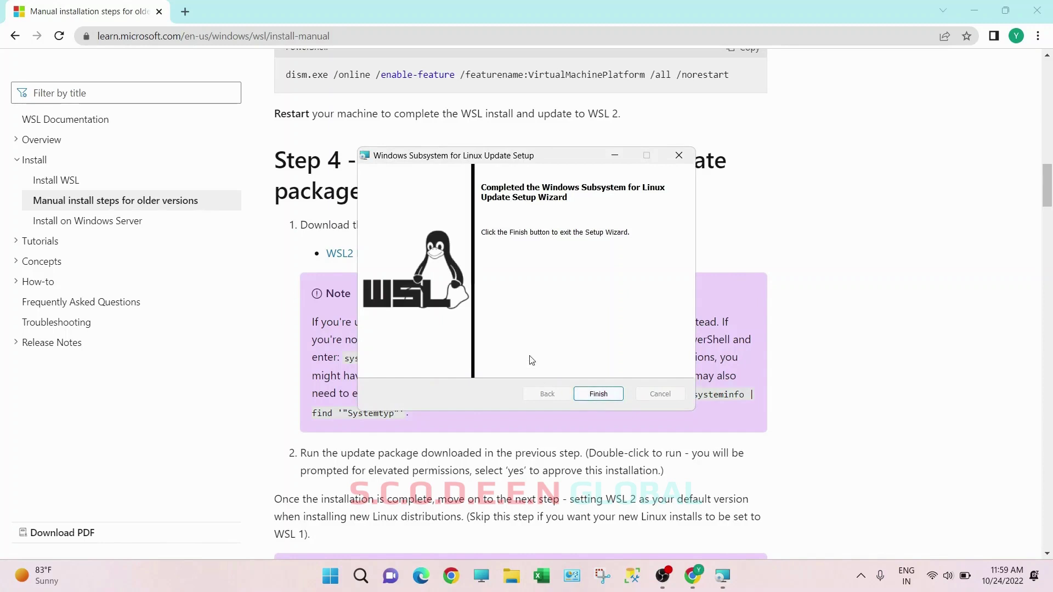
pyautogui.click(600, 393)
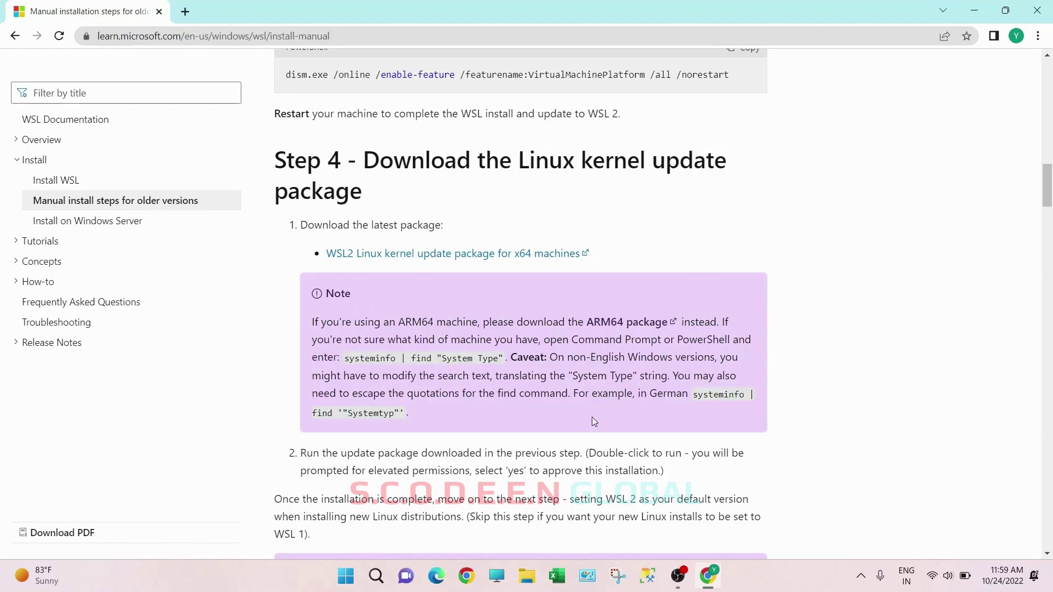
# Step: Close Chrome, find Control Panel by searching 'contr', and open Uninstall a program
pyautogui.click(1034, 9)
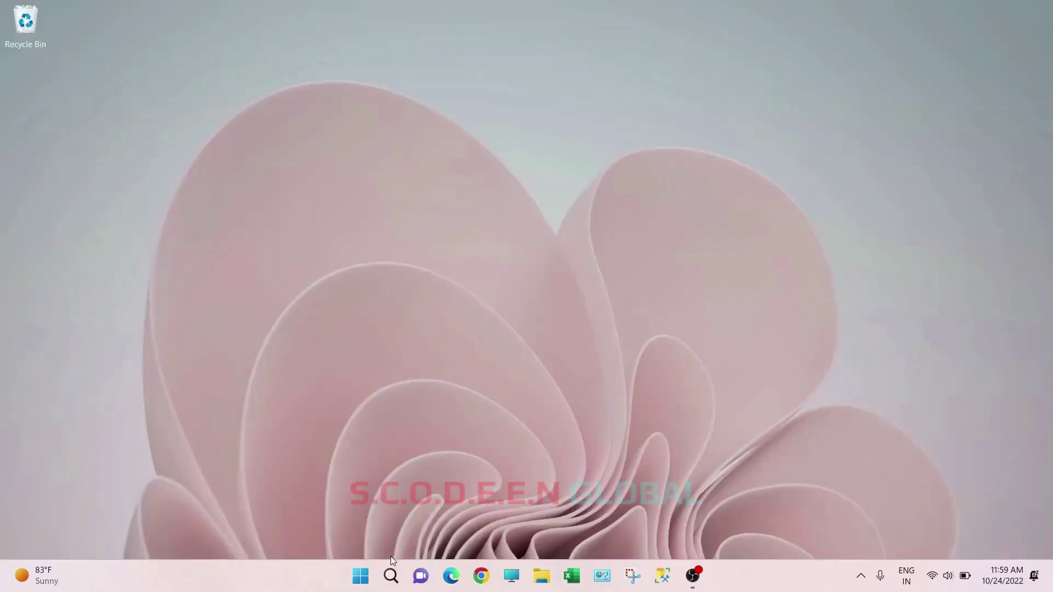
pyautogui.click(387, 583)
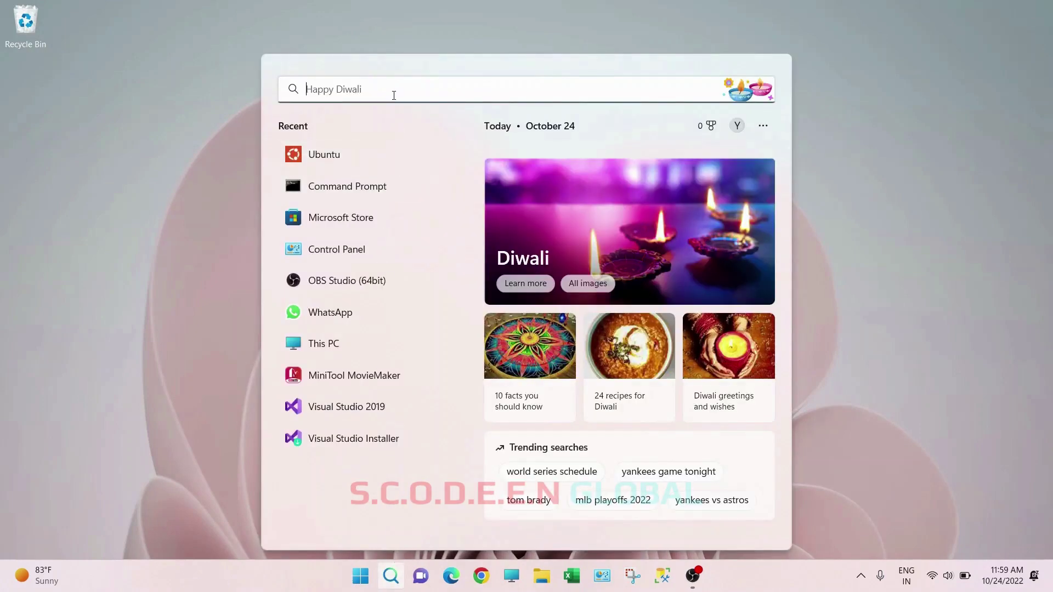
pyautogui.write('contr')
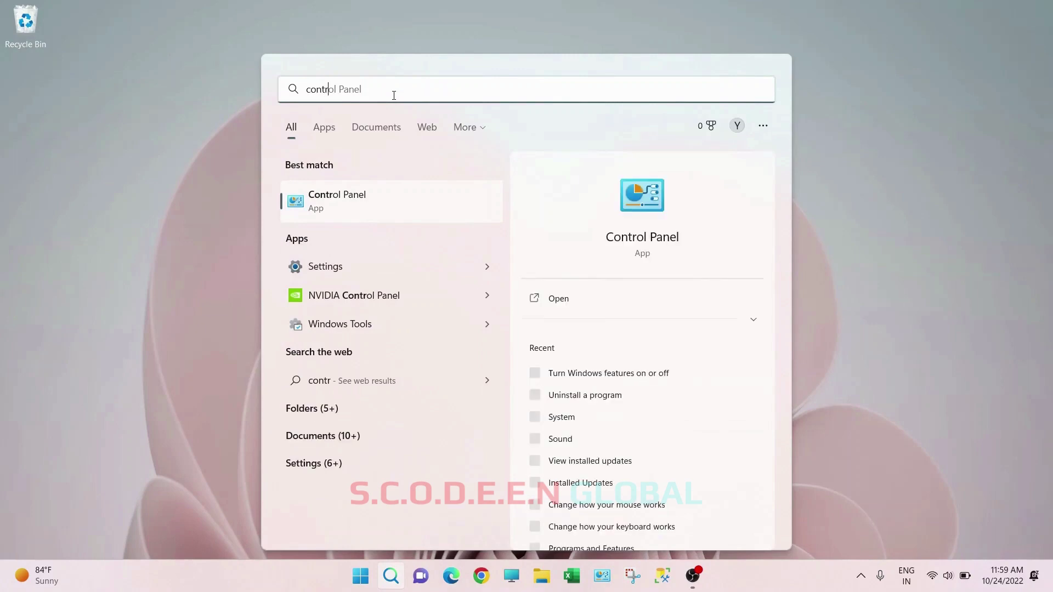
pyautogui.click(347, 206)
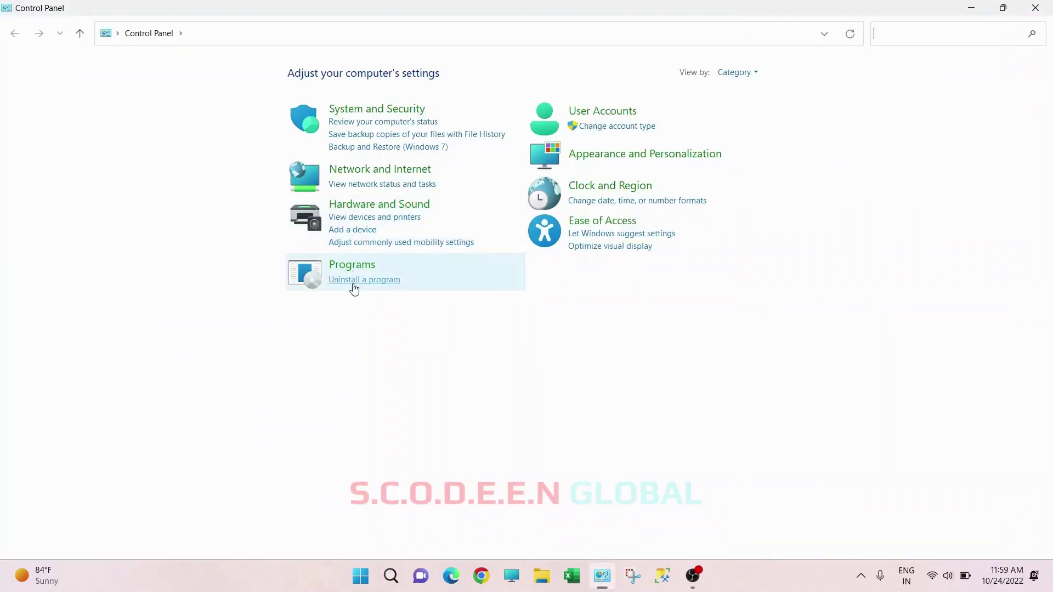
pyautogui.click(353, 280)
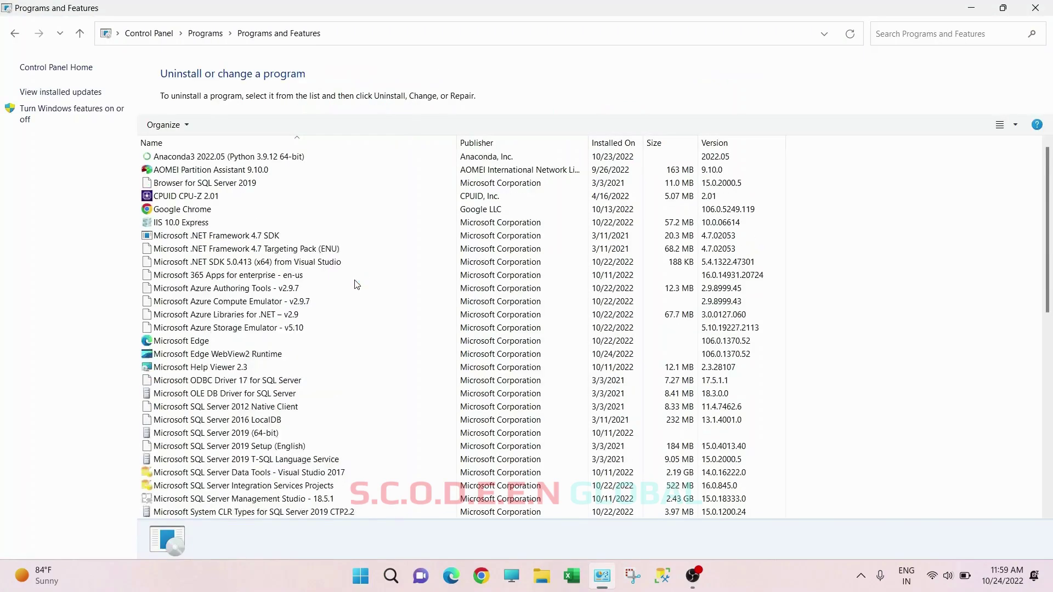
# Step: Tick Virtual Machine Platform in the Windows Features list and apply it with OK
pyautogui.click(50, 113)
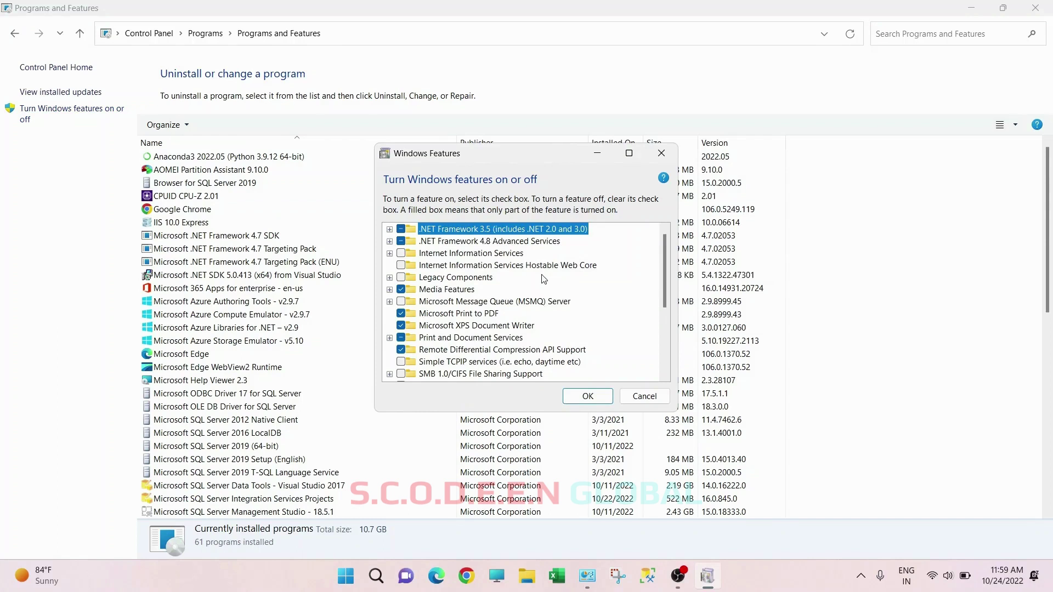
pyautogui.scroll(-3, 544, 279)
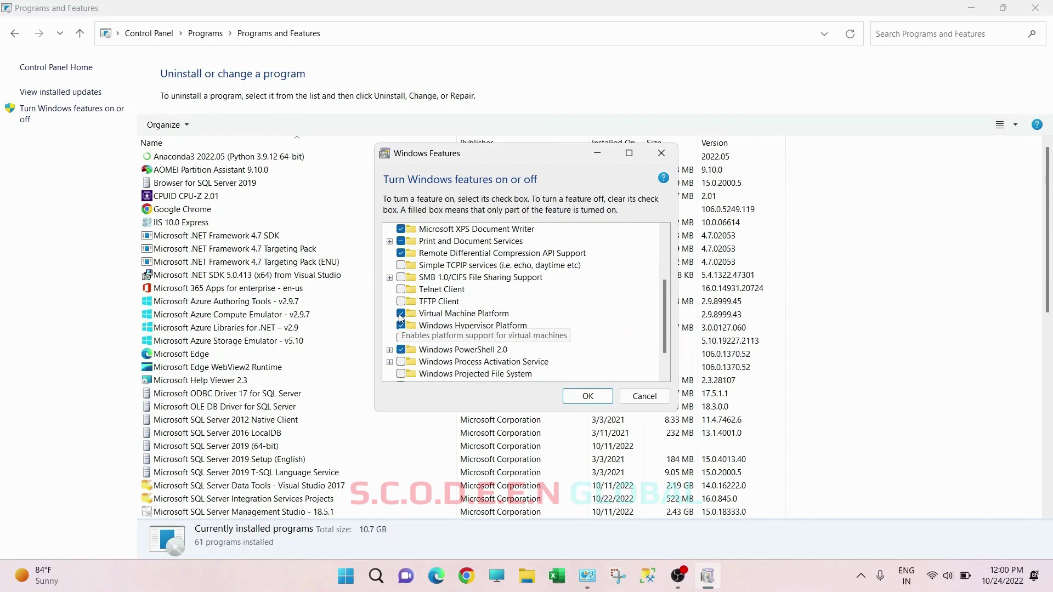
pyautogui.click(587, 395)
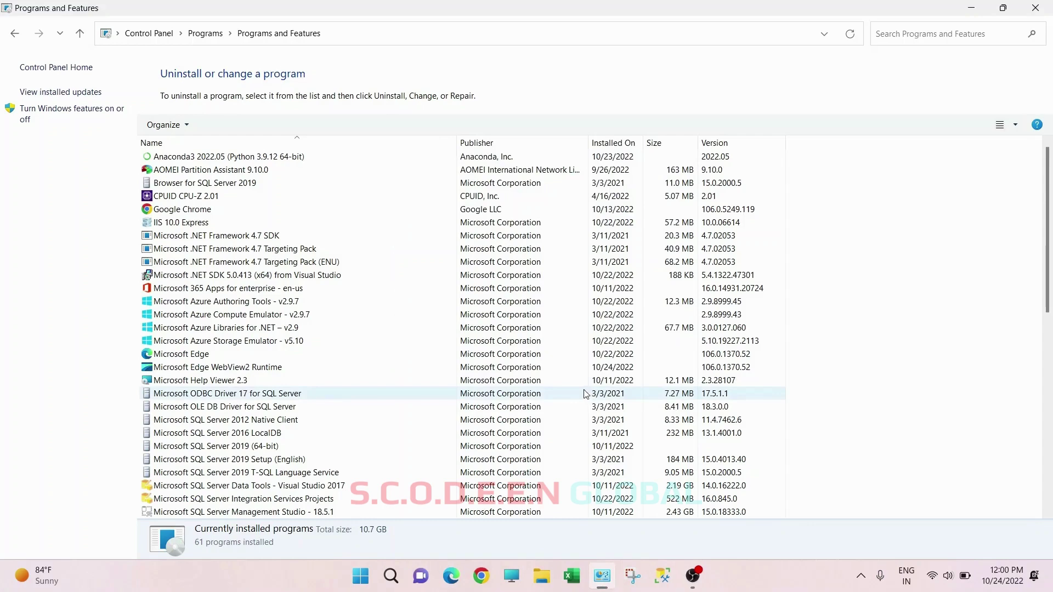
# Step: Close Control Panel, launch Ubuntu from Search's Recent list, and centre its terminal window
pyautogui.click(1030, 8)
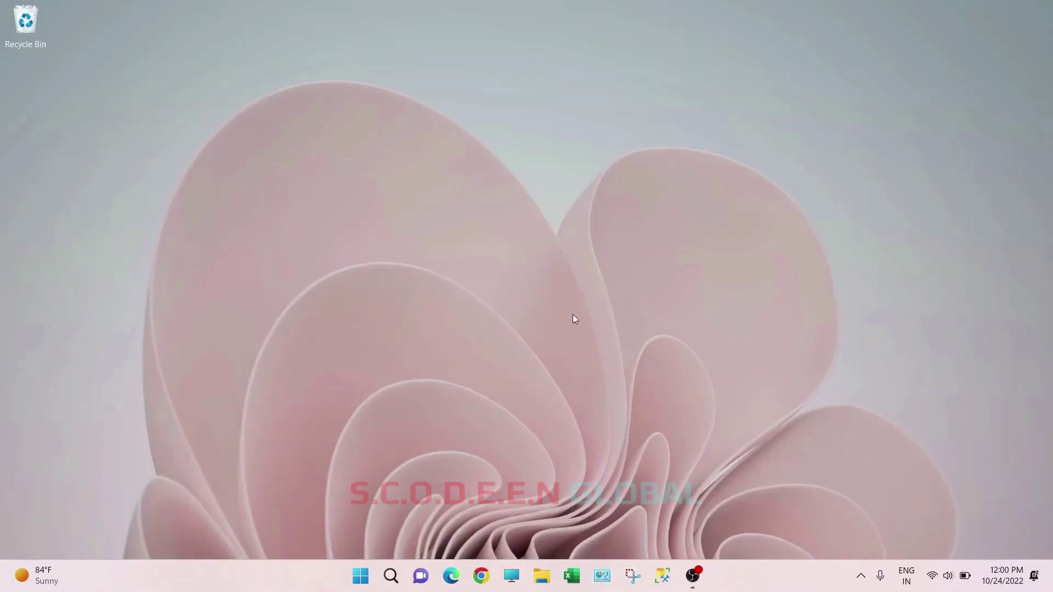
pyautogui.click(395, 582)
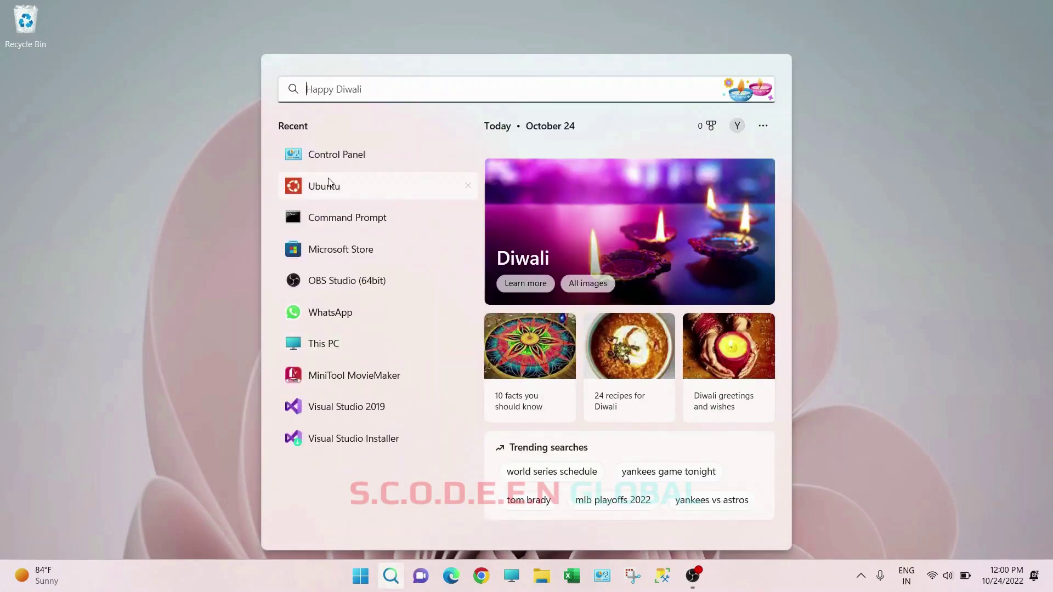
pyautogui.click(329, 187)
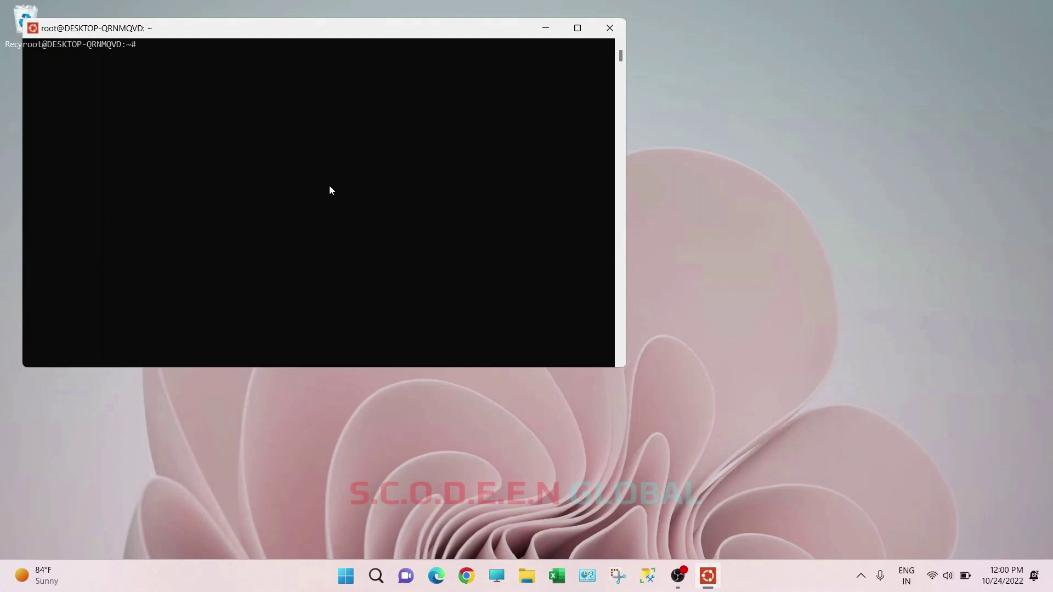
pyautogui.moveTo(331, 36); pyautogui.dragTo(537, 117)
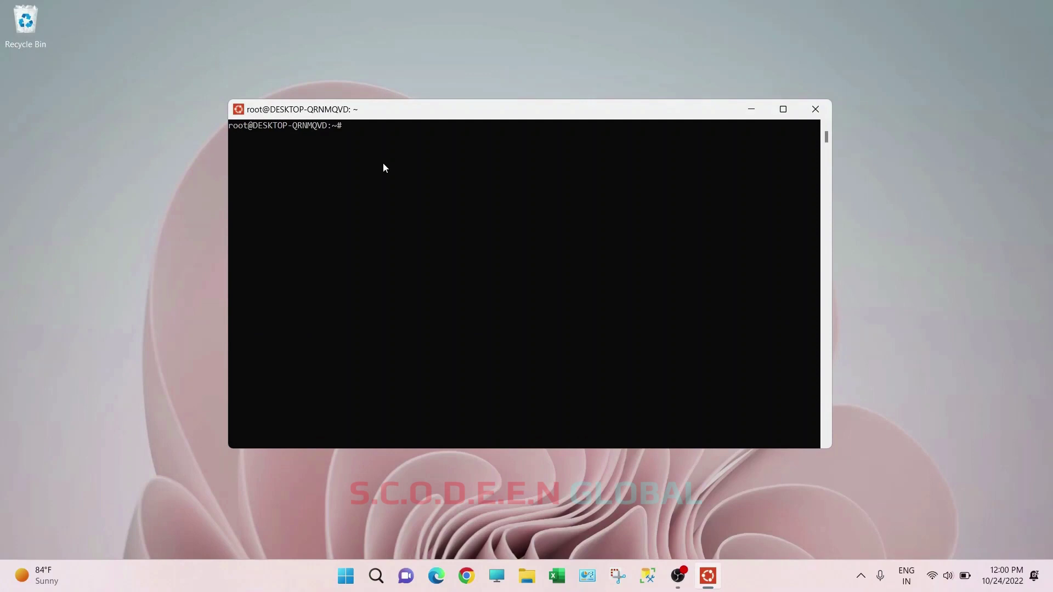
# Step: Run ls to list the home folders, then pwd to print /root
pyautogui.write('ls')
pyautogui.press('Return')
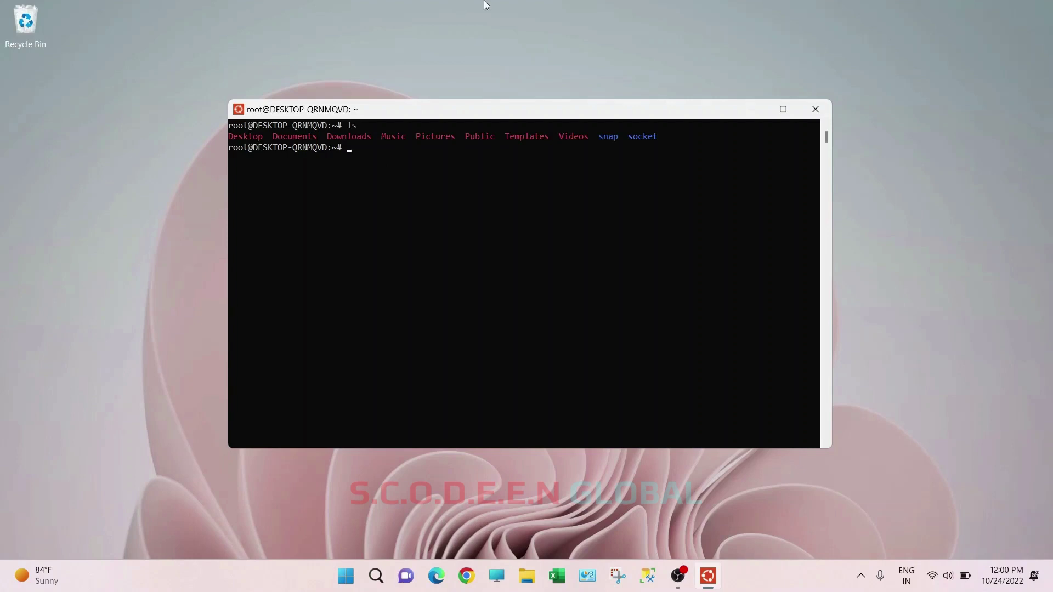
pyautogui.moveTo(310, 140); pyautogui.dragTo(425, 154)
pyautogui.click(388, 158)
pyautogui.write('pwd')
pyautogui.press('Return')
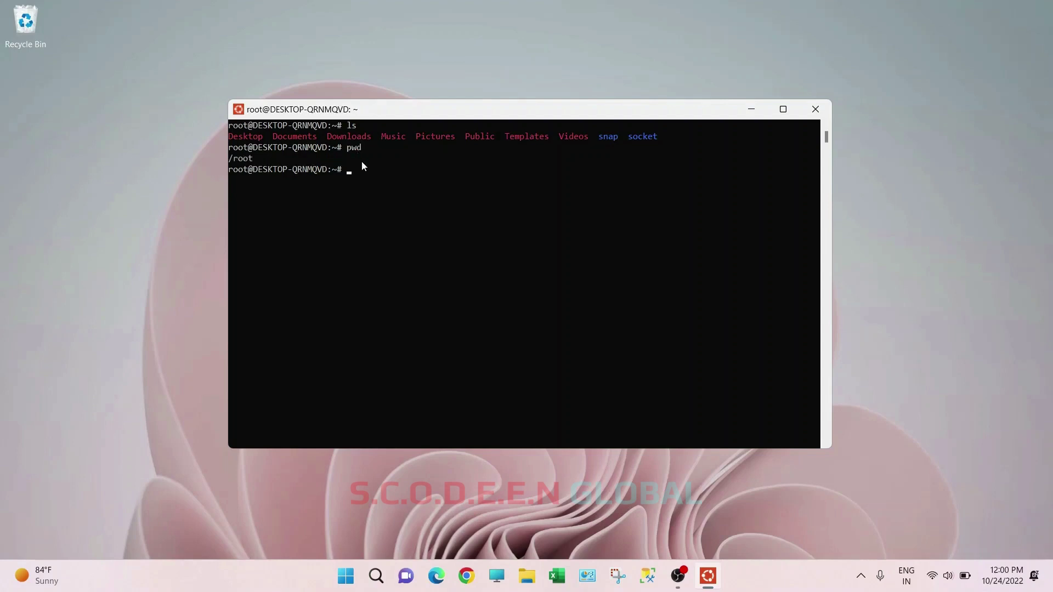